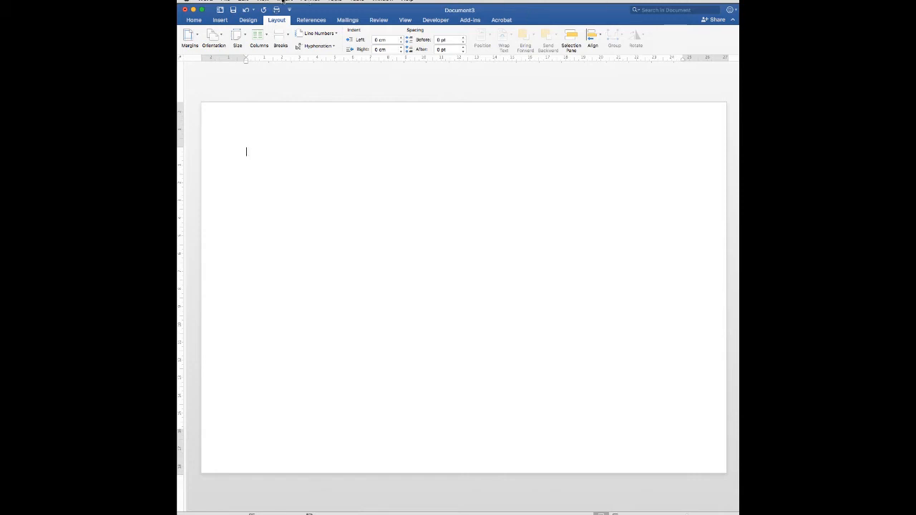
- Insert prawn screen print.jpg from the AT3 folder as a picture watermark with Auto scale and Washout turned off
left_click(284, 0)
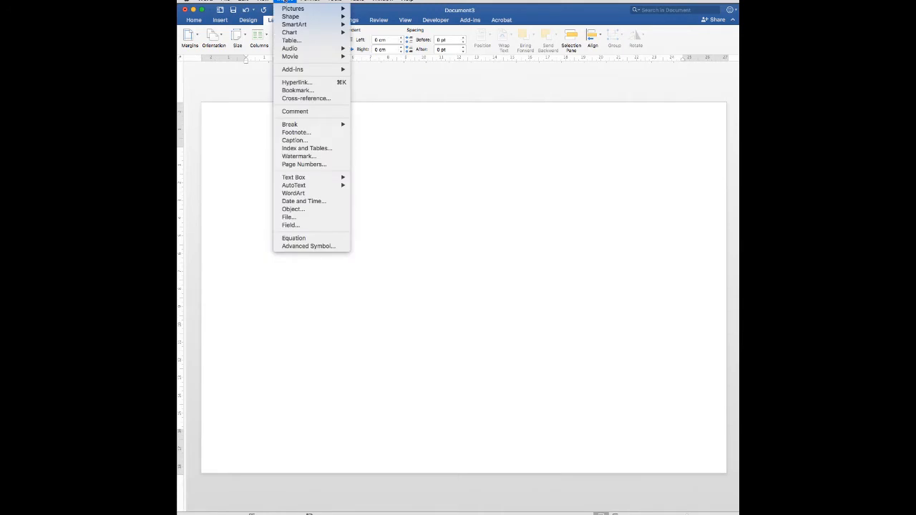
left_click(302, 160)
left_click_drag(643, 103, 480, 116)
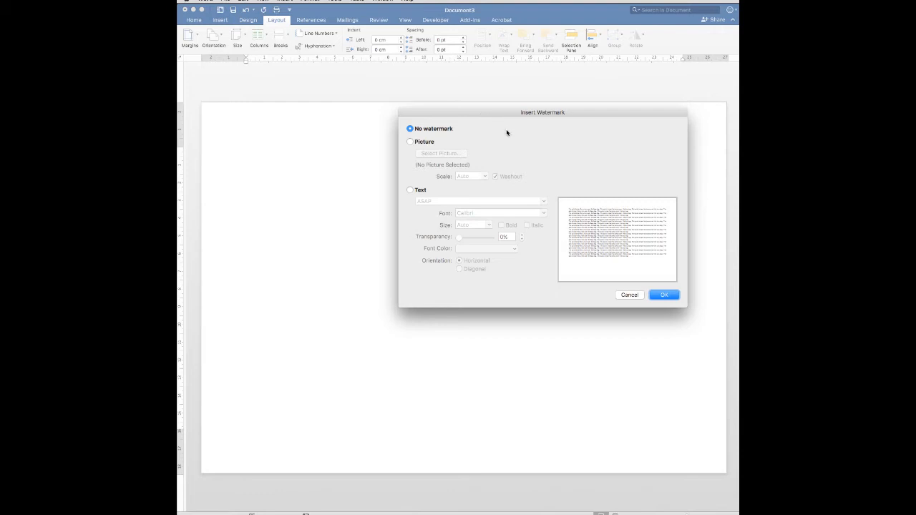
left_click(411, 141)
left_click(451, 153)
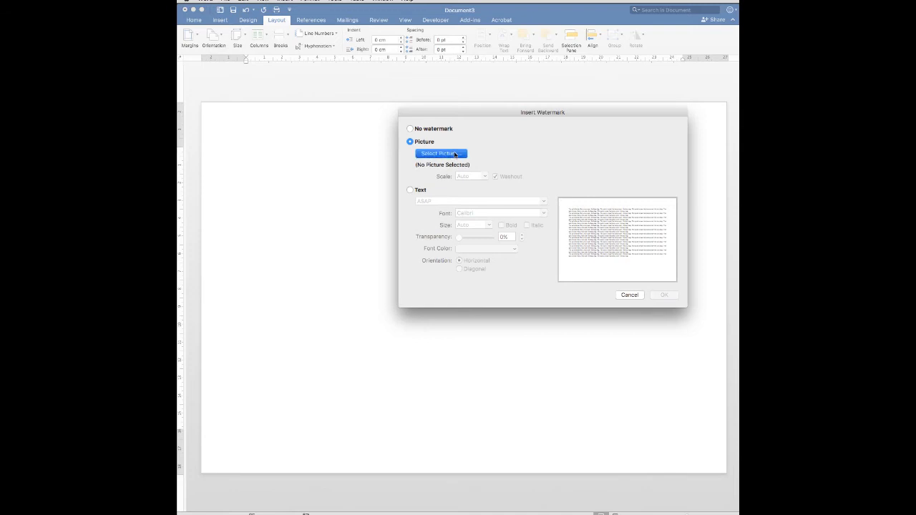
left_click_drag(669, 140, 560, 276)
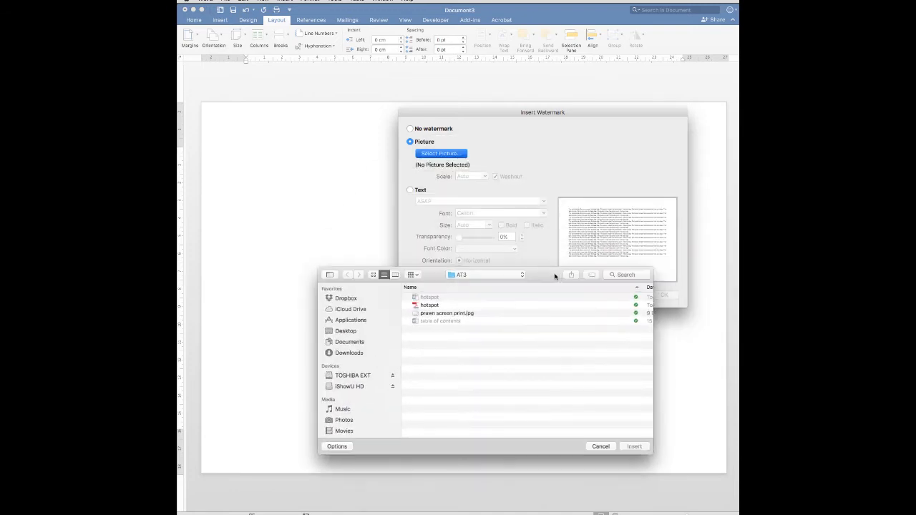
left_click(439, 314)
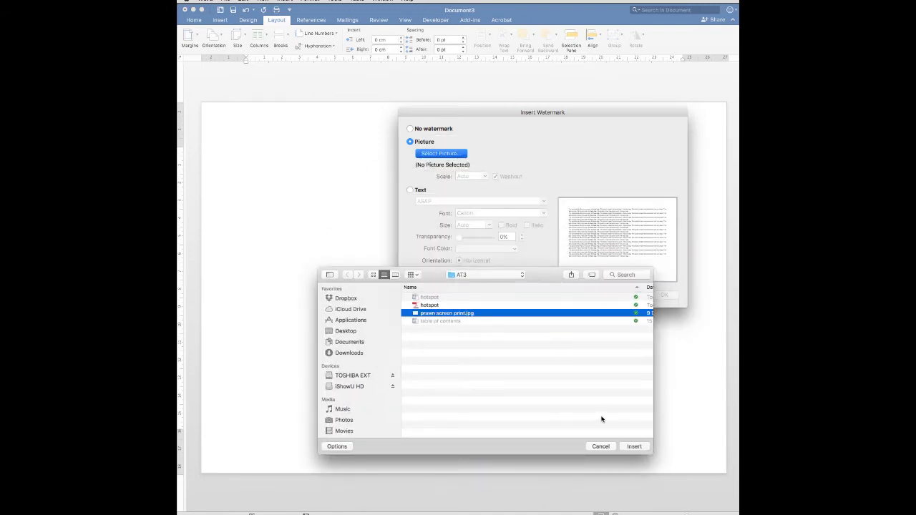
left_click(634, 446)
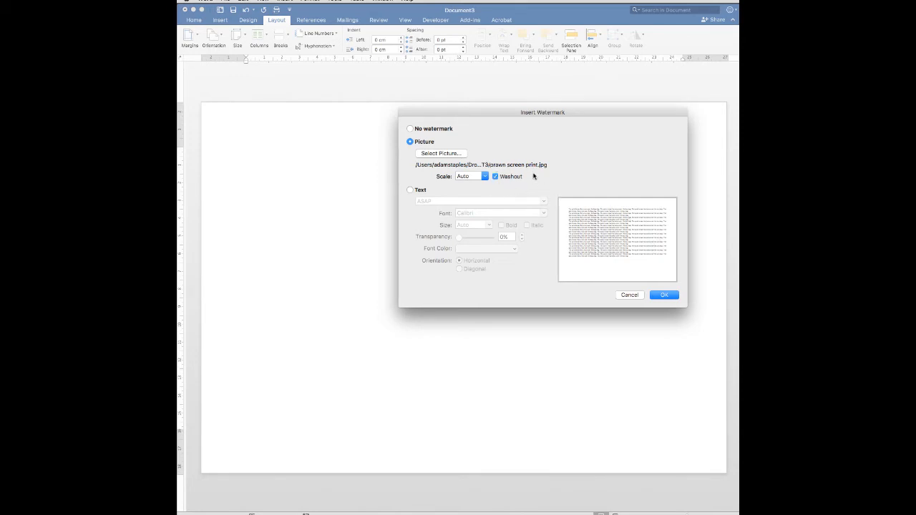
left_click(496, 177)
left_click(665, 296)
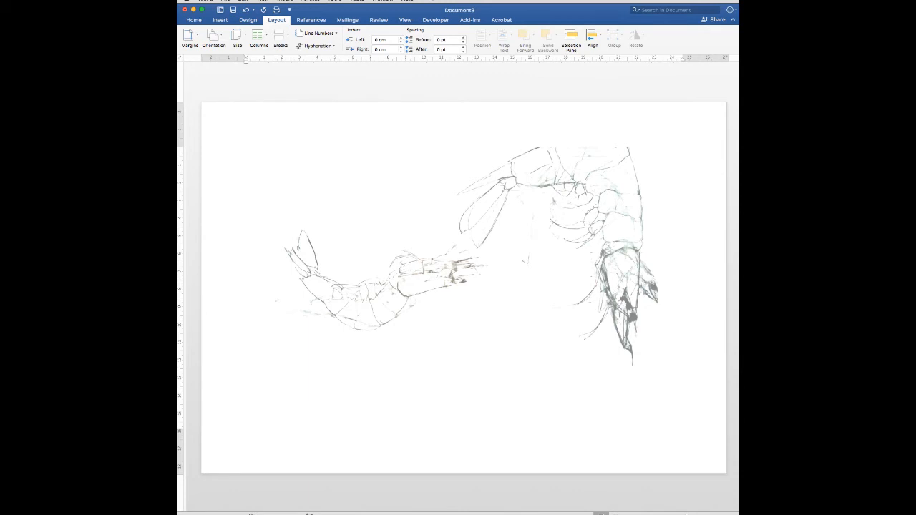
left_click(226, 2)
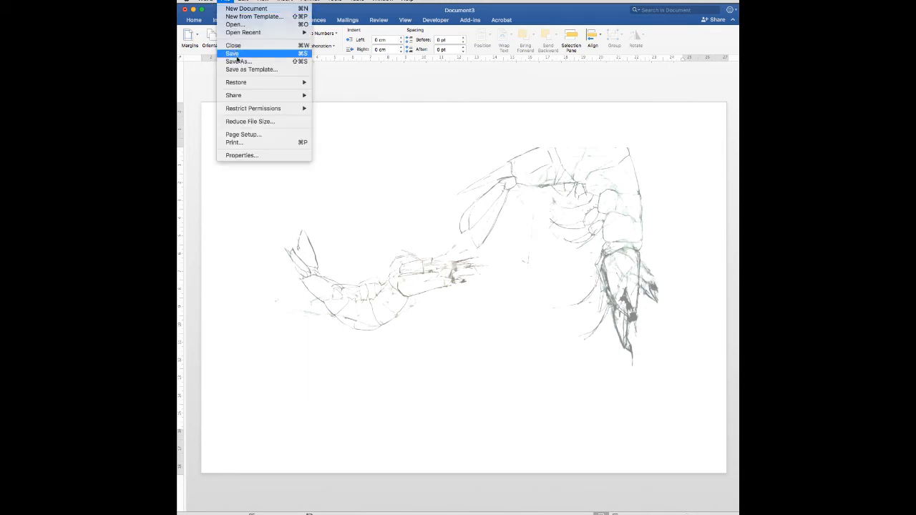
left_click(238, 63)
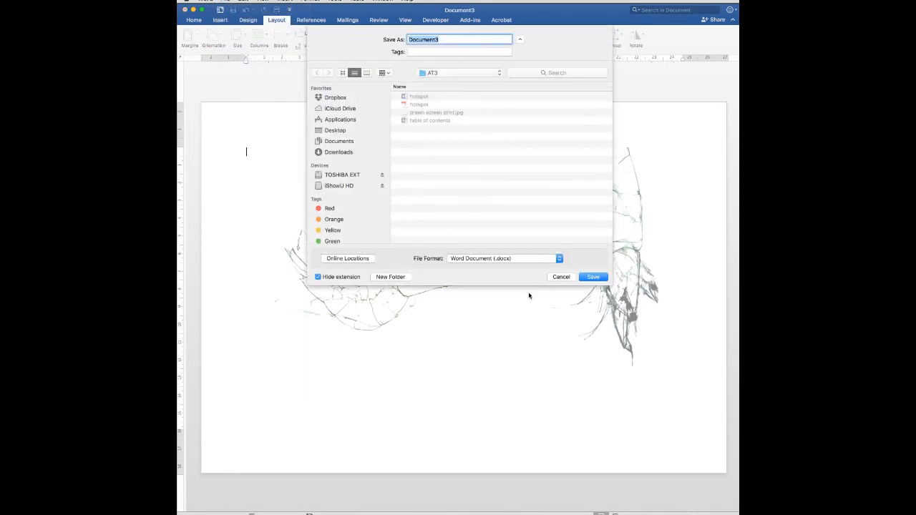
left_click(488, 261)
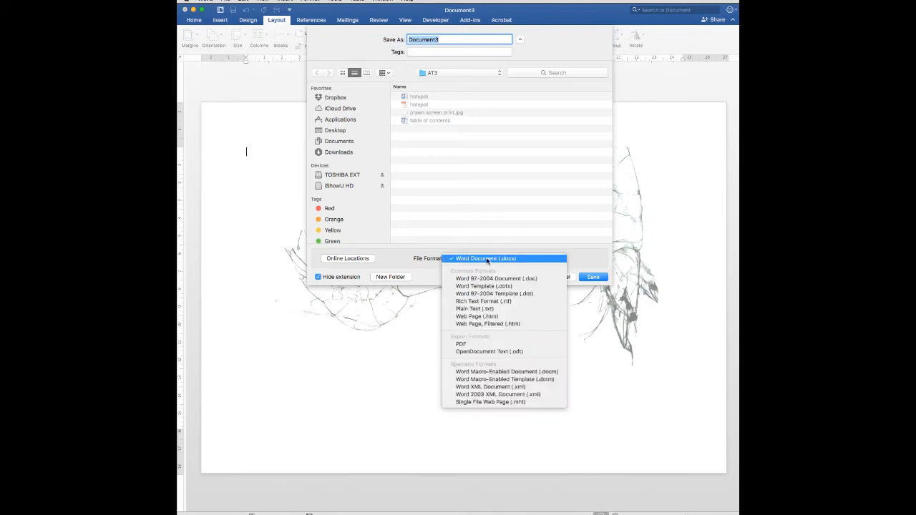
left_click(484, 345)
left_click(564, 280)
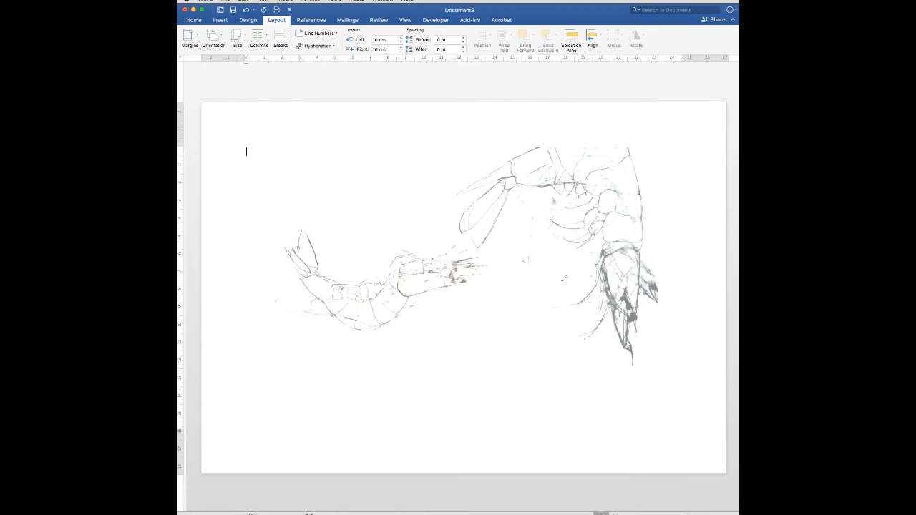
left_click(224, 2)
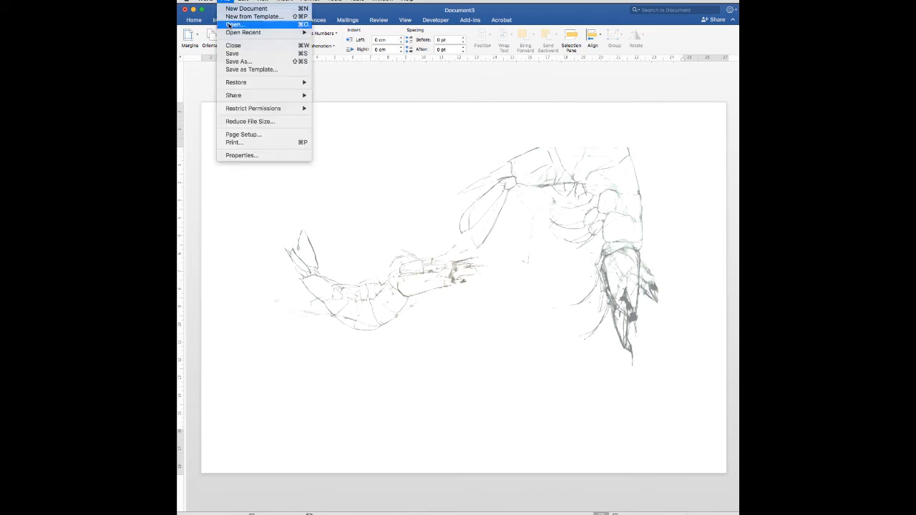
left_click(235, 142)
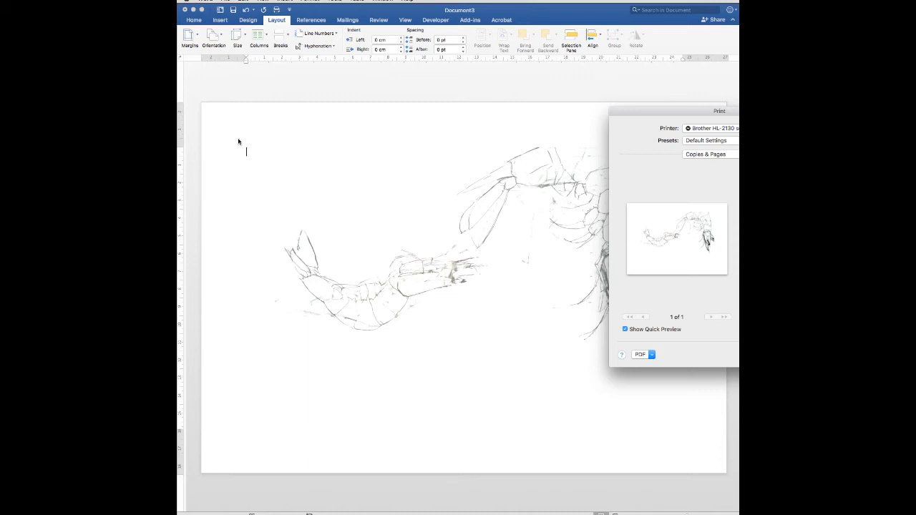
left_click(652, 355)
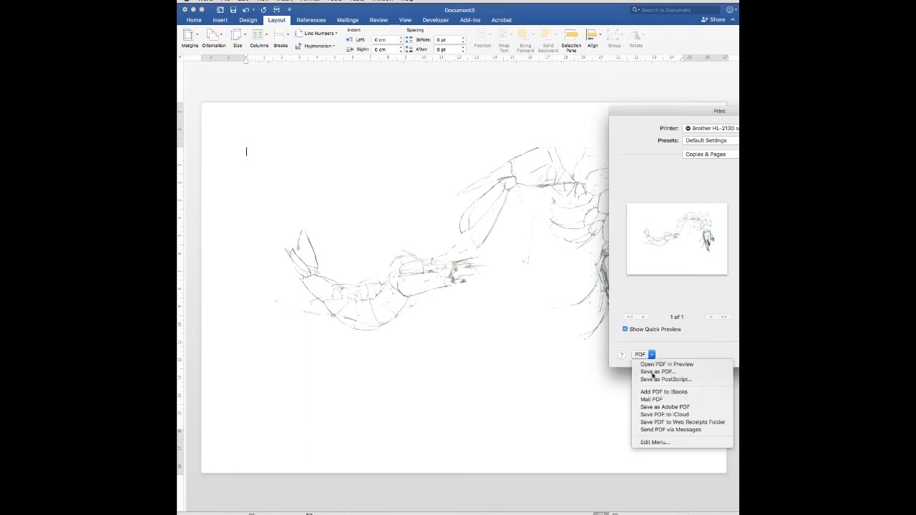
left_click(653, 373)
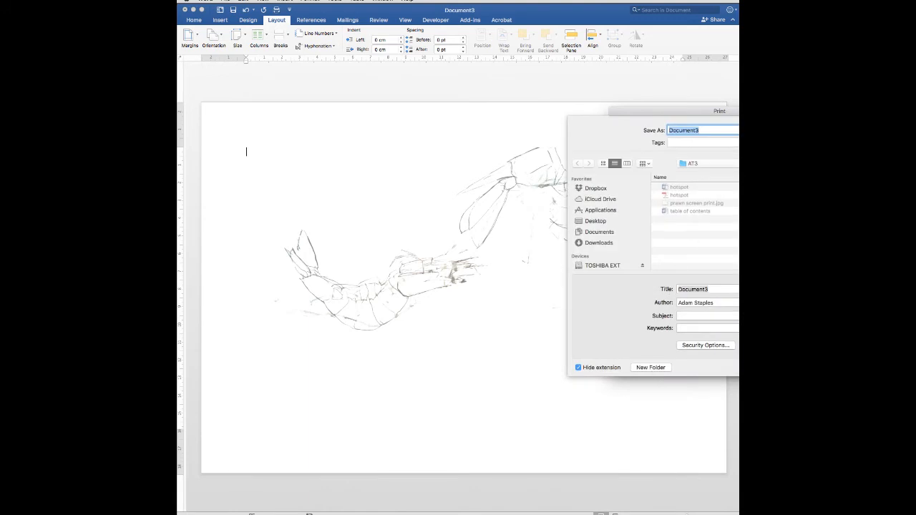
left_click(814, 368)
left_click_drag(770, 113, 556, 106)
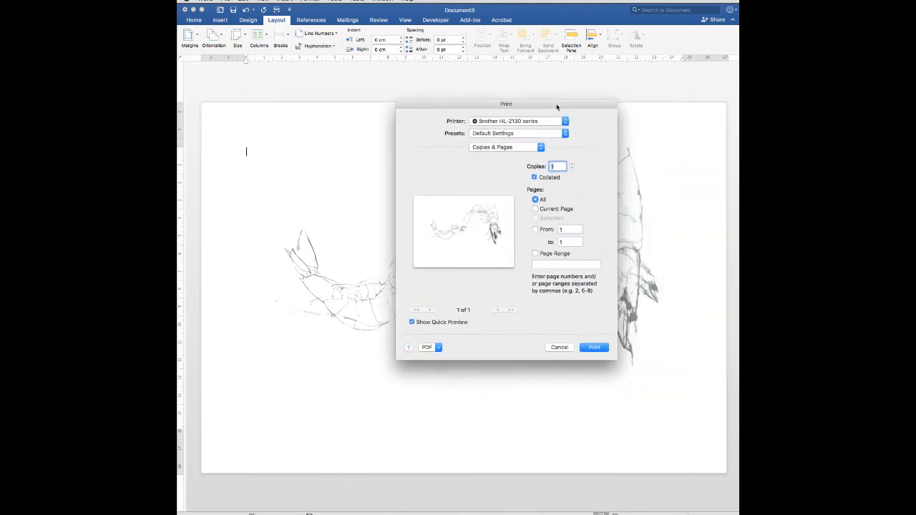
left_click(559, 347)
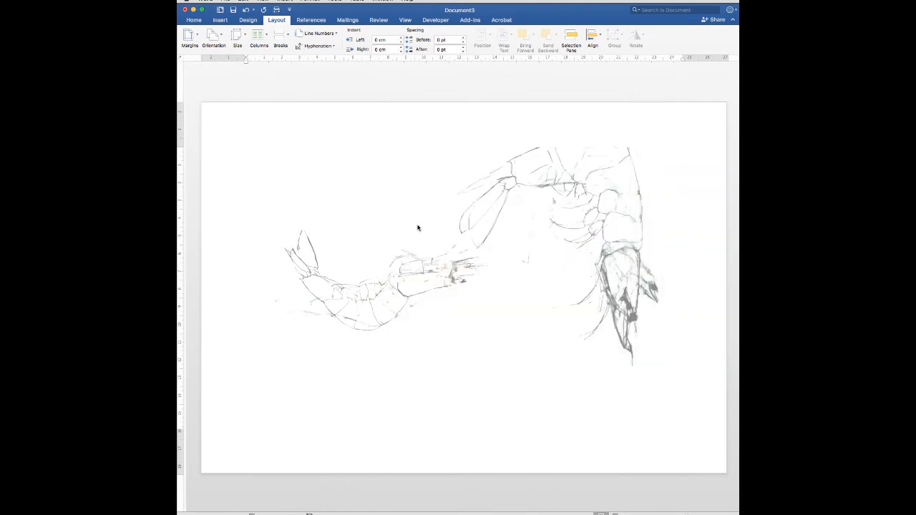
- Export the document through printing as a PDF named hotspot in the AT3 folder, replacing the existing file
left_click(228, 2)
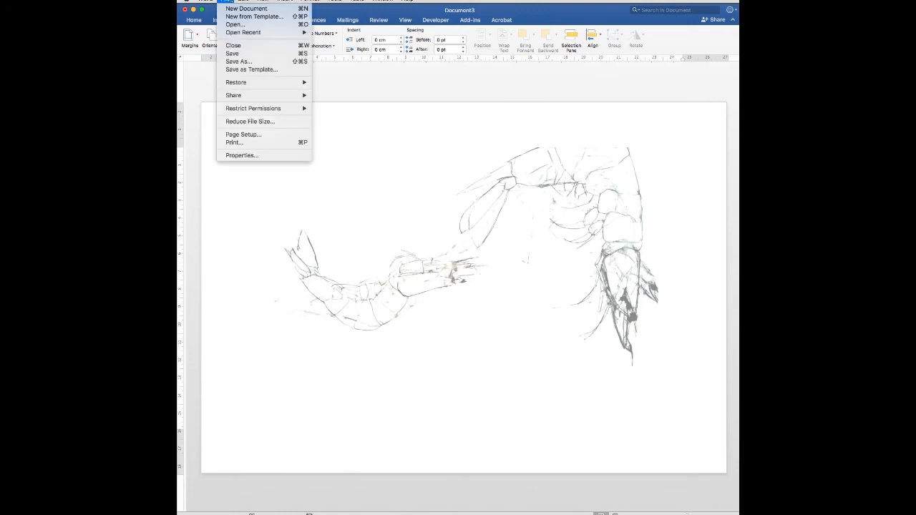
left_click(228, 143)
left_click_drag(639, 119, 413, 119)
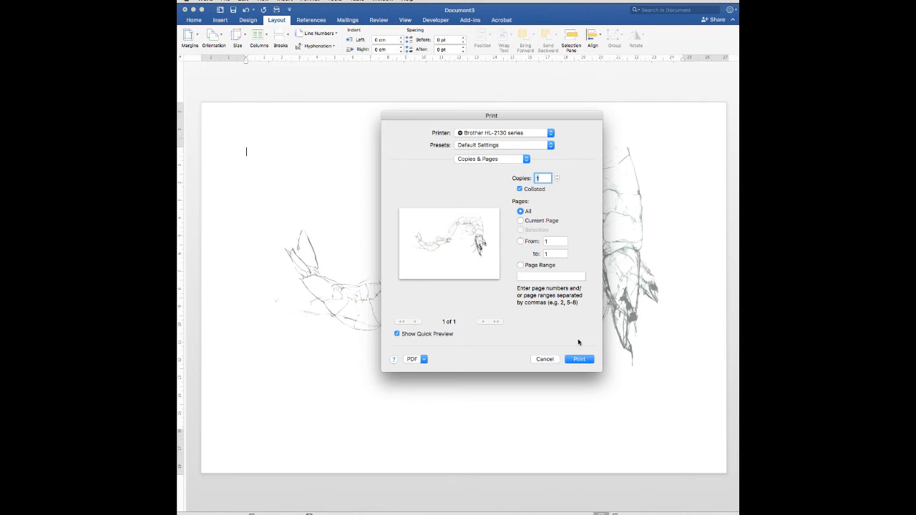
left_click(424, 361)
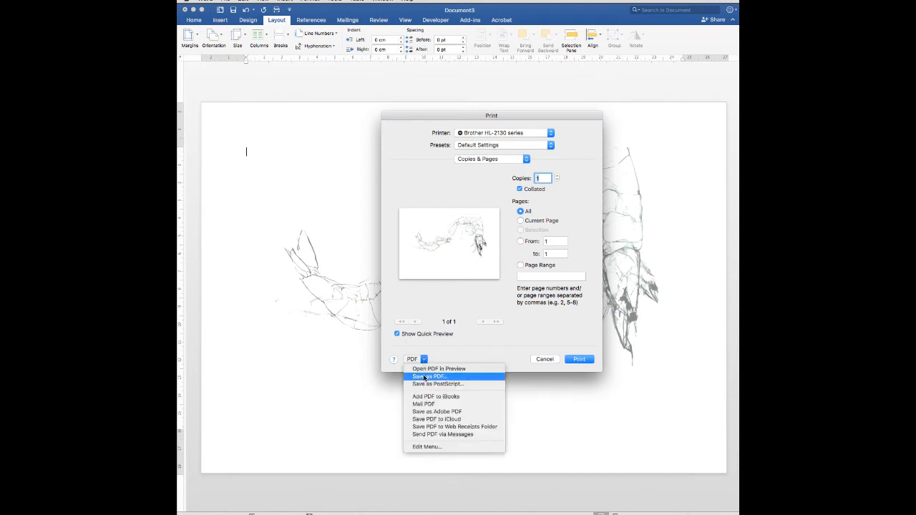
left_click(425, 377)
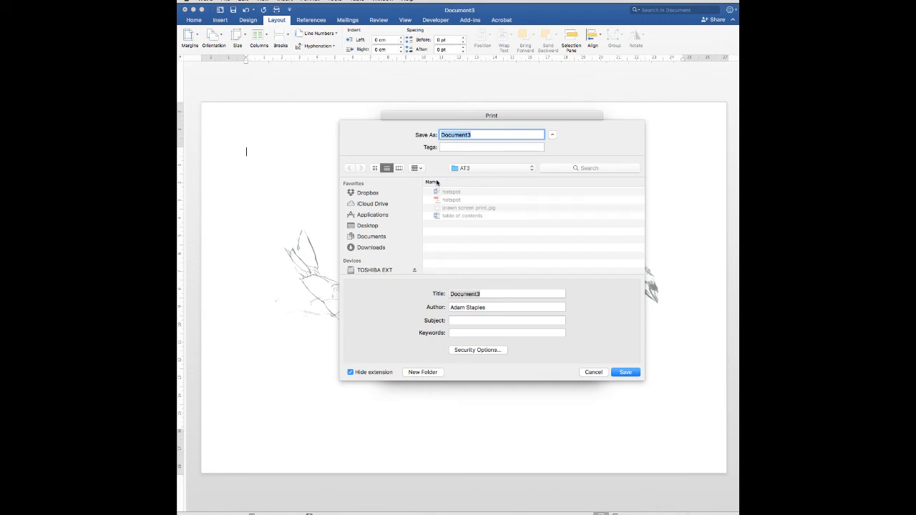
left_click(452, 201)
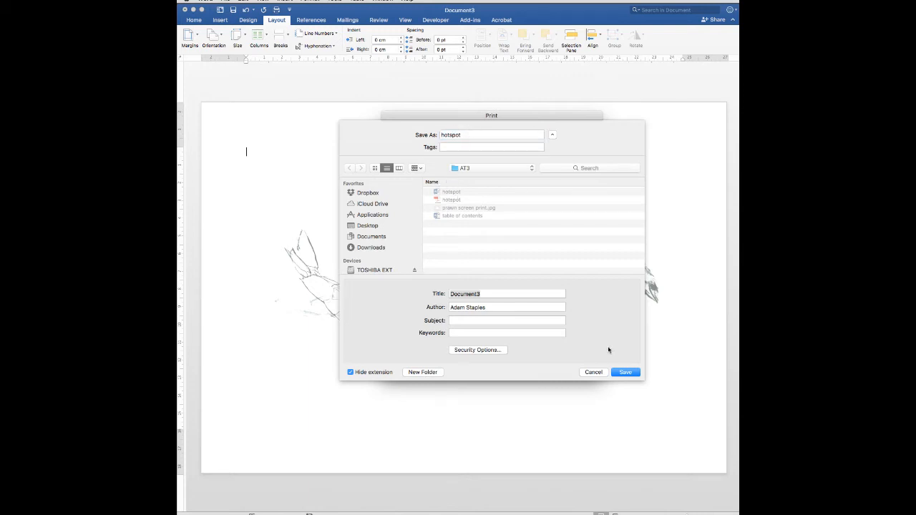
left_click(624, 373)
left_click(552, 172)
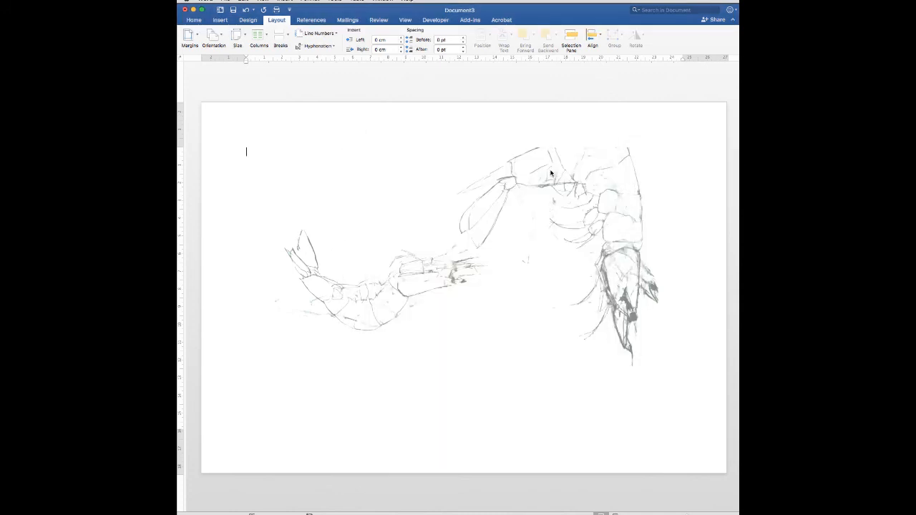
- Close the document and save it as the Word document (.docx) hotspot in AT3, replacing the existing file
left_click(187, 10)
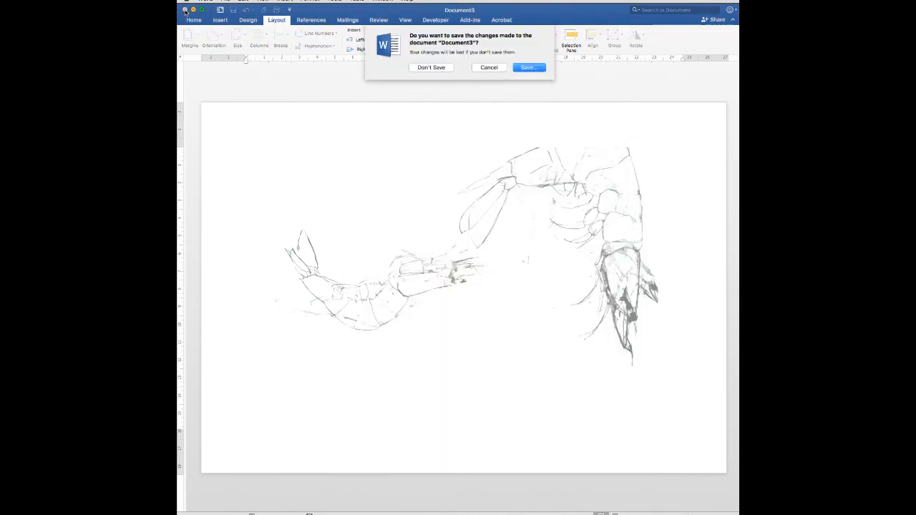
left_click(528, 71)
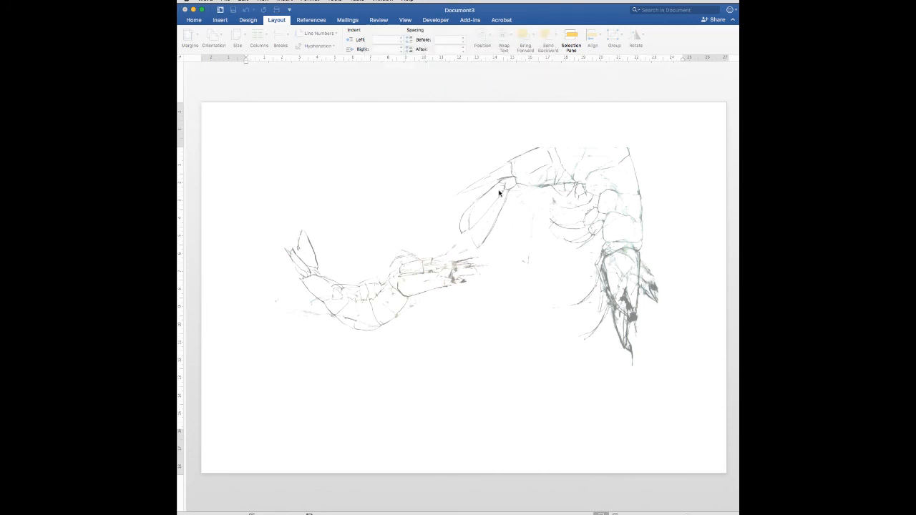
left_click(415, 100)
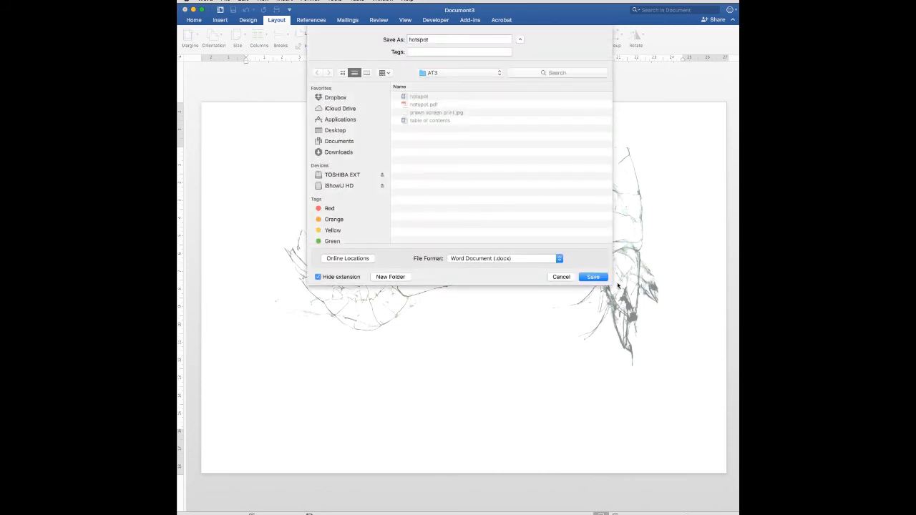
left_click(593, 276)
left_click(526, 76)
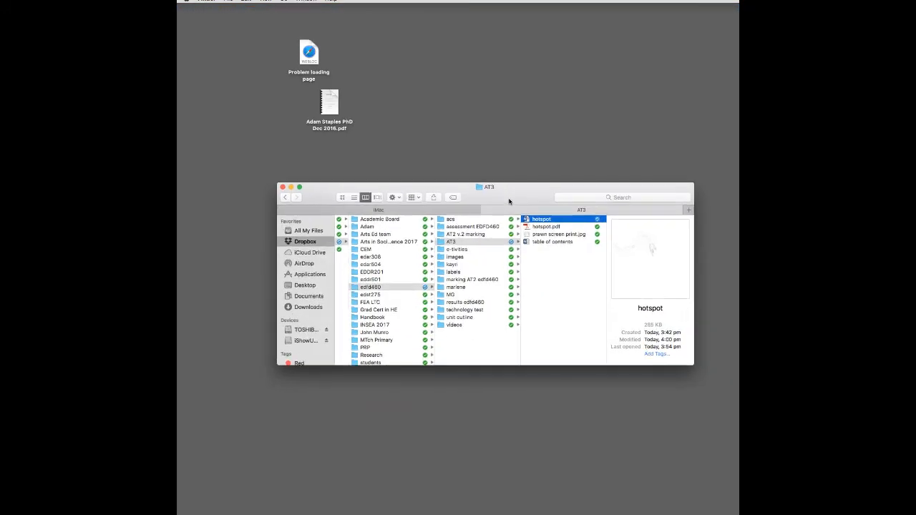
- Open hotspot.pdf from the AT3 folder in Adobe Acrobat
left_click(536, 260)
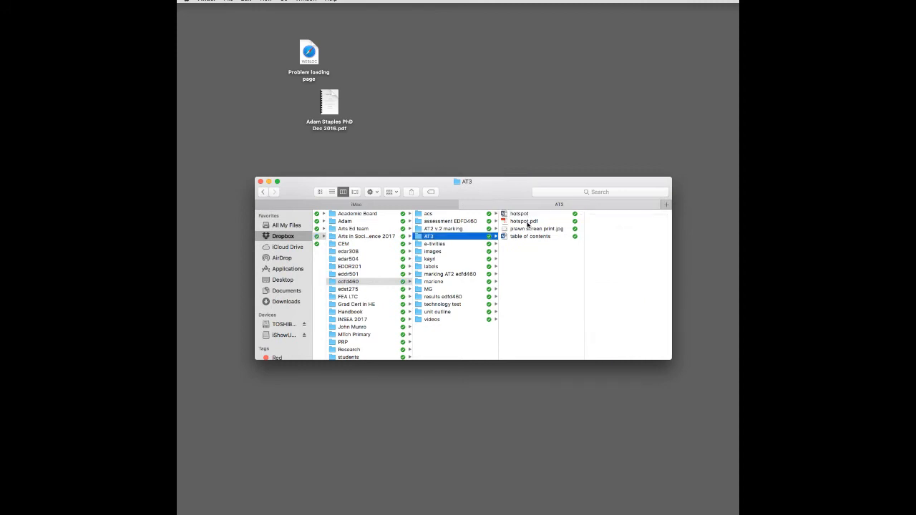
double_click(525, 221)
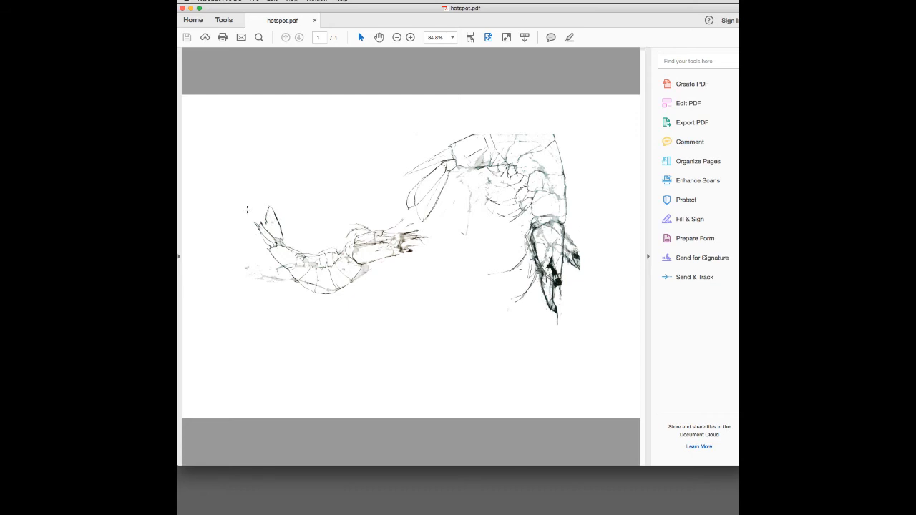
- Select a square area around the left prawn's tail tip and start creating a link from it
left_click_drag(244, 198, 293, 249)
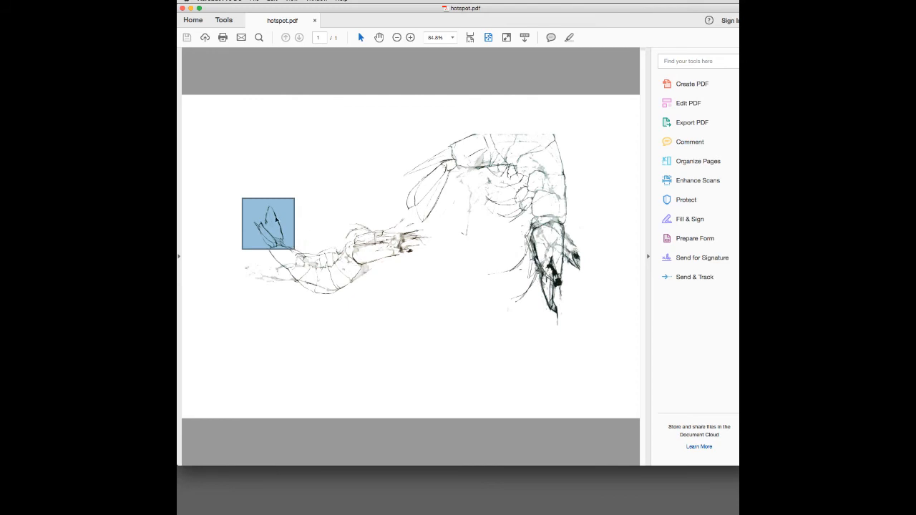
right_click(274, 222)
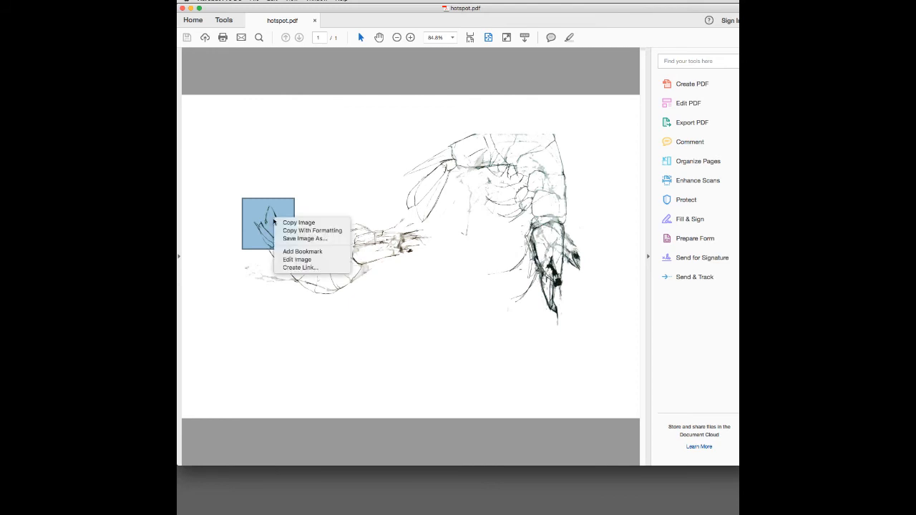
left_click(294, 268)
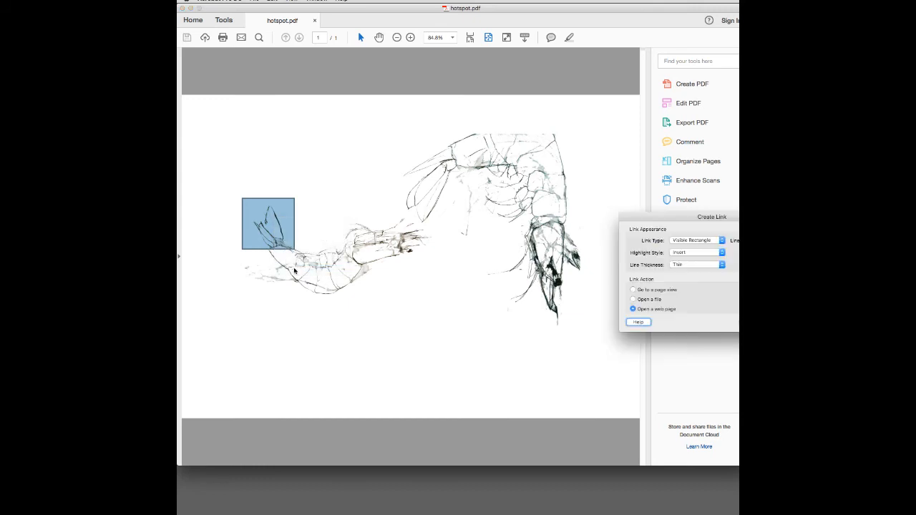
left_click_drag(673, 219, 461, 150)
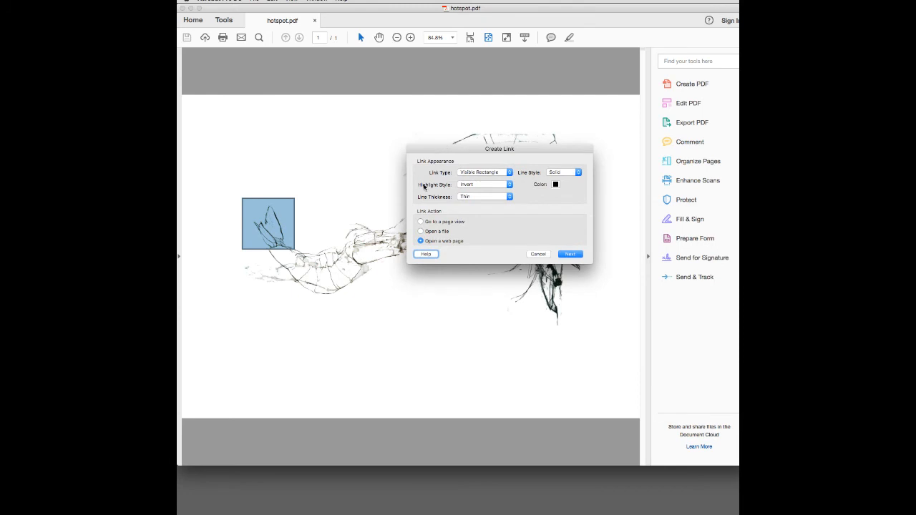
- Set the link to a Visible Rectangle that opens a web page, and proceed to its URL entry
left_click(421, 222)
left_click(421, 232)
left_click(421, 242)
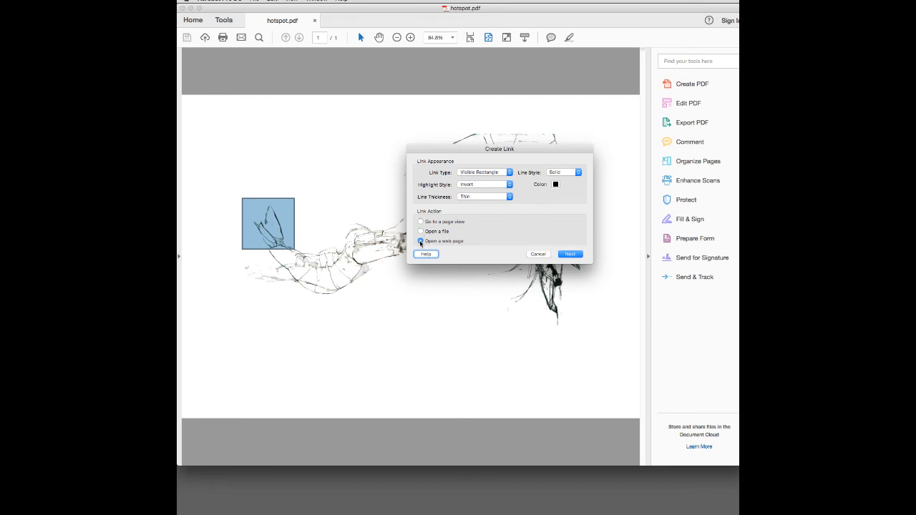
left_click(509, 174)
left_click(507, 172)
left_click(570, 255)
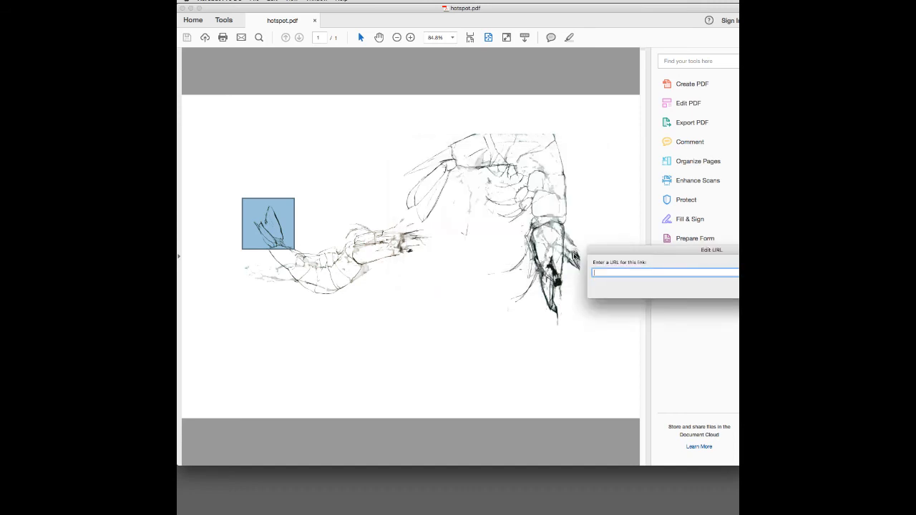
left_click_drag(666, 254, 463, 200)
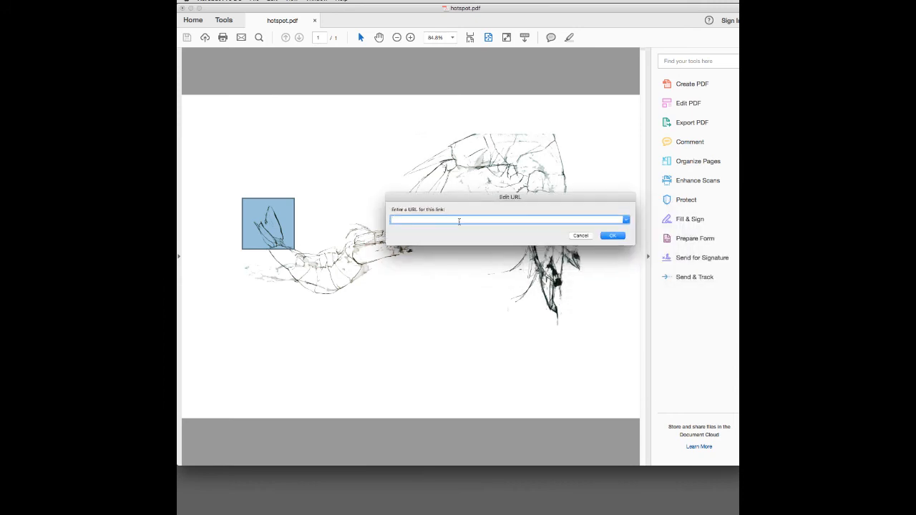
type("www.acu.edu.au")
left_click(614, 236)
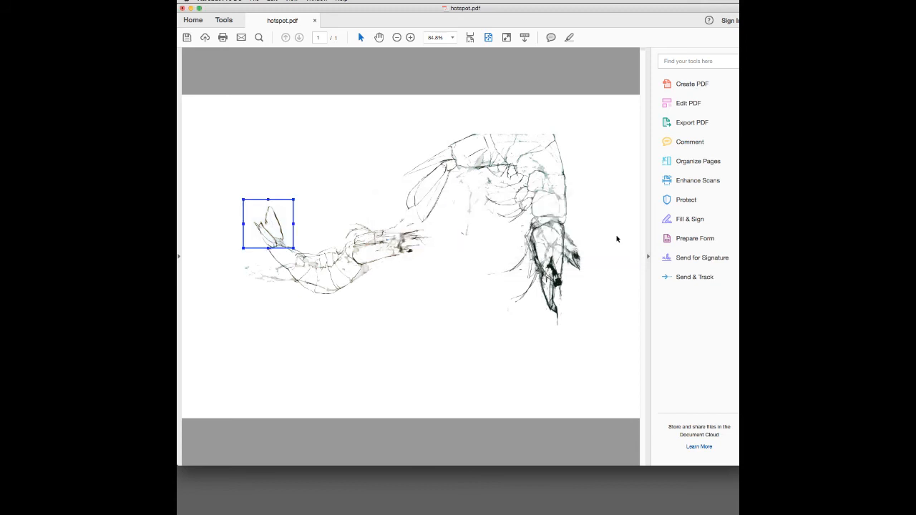
- Save hotspot.pdf with its tail-tip link and close the document
left_click(254, 1)
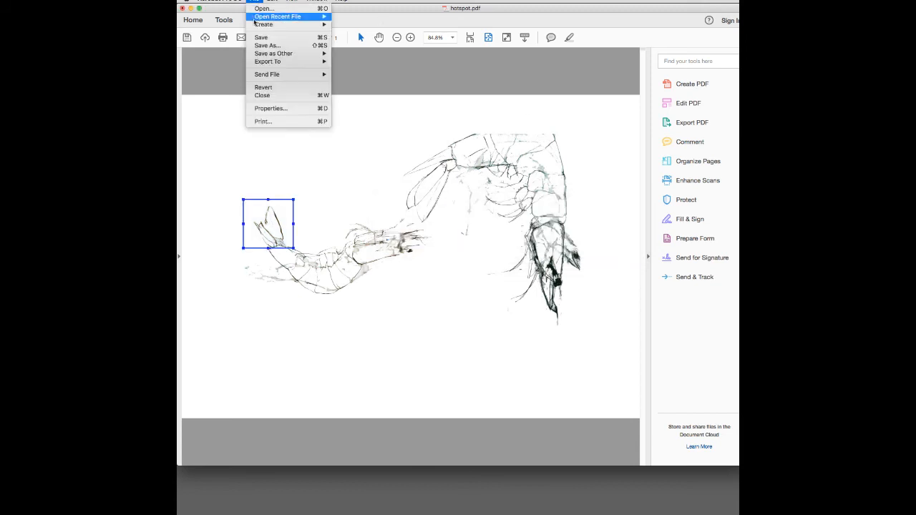
left_click(259, 37)
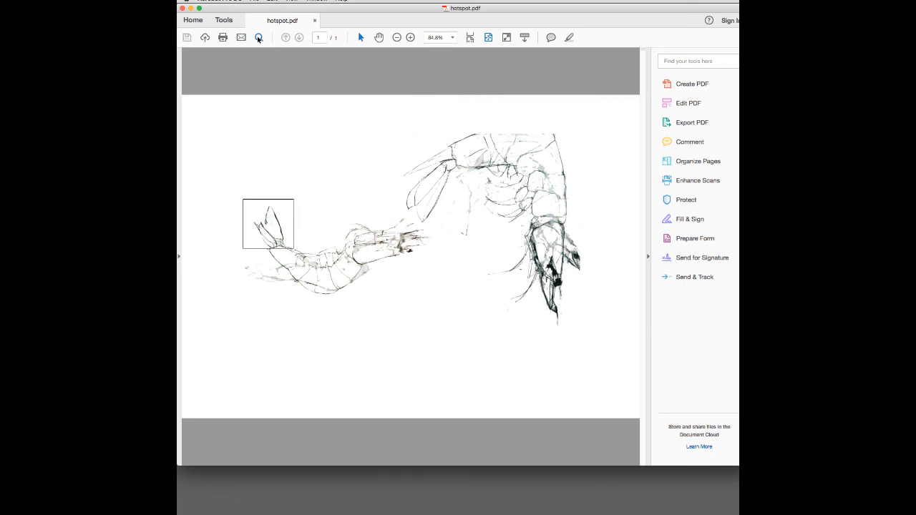
left_click(315, 20)
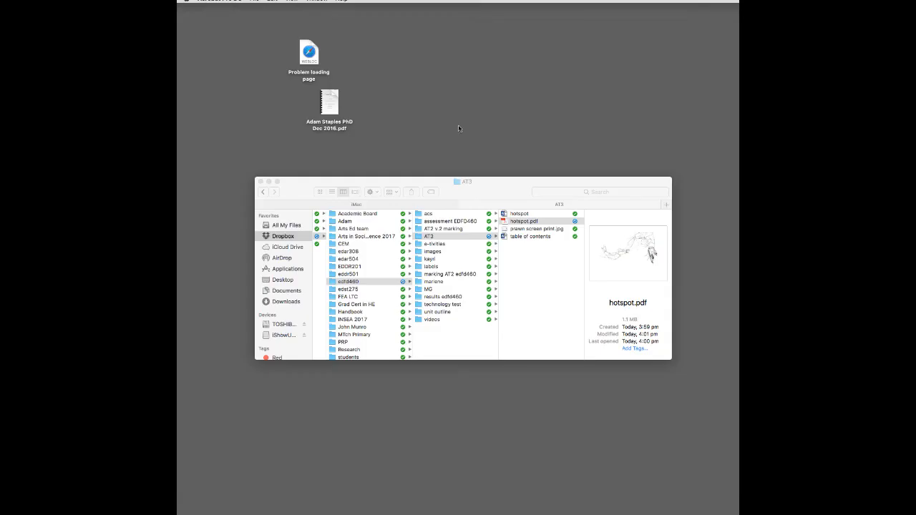
- Reopen hotspot.pdf from the AT3 folder and test the boxed tail-tip link, closing the web page it opens
left_click(521, 275)
double_click(525, 224)
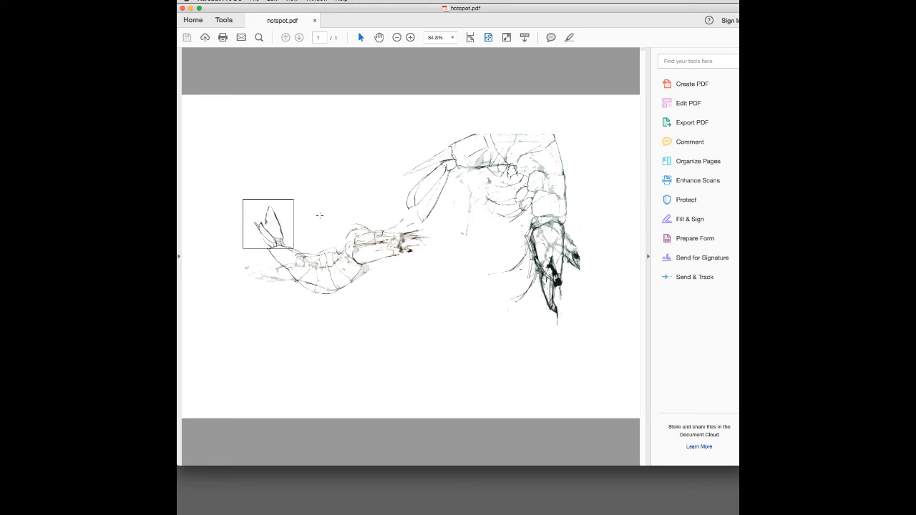
left_click(272, 224)
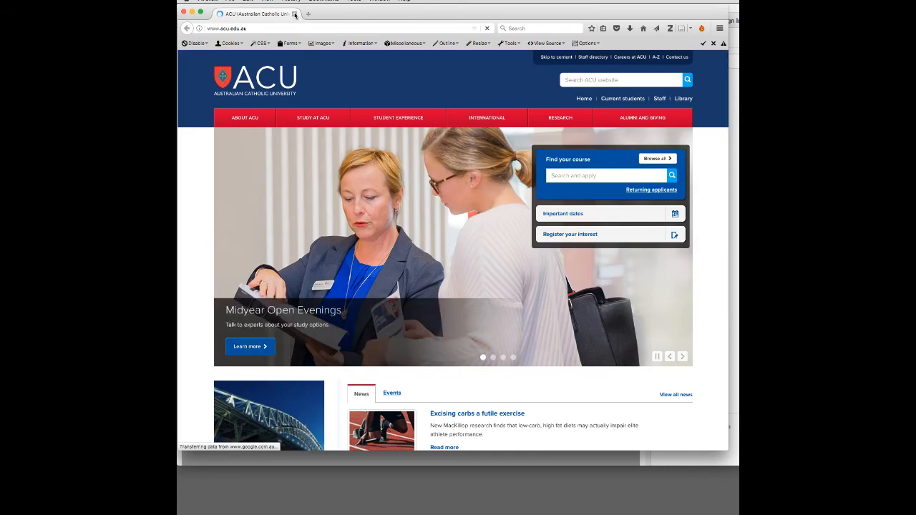
left_click(294, 14)
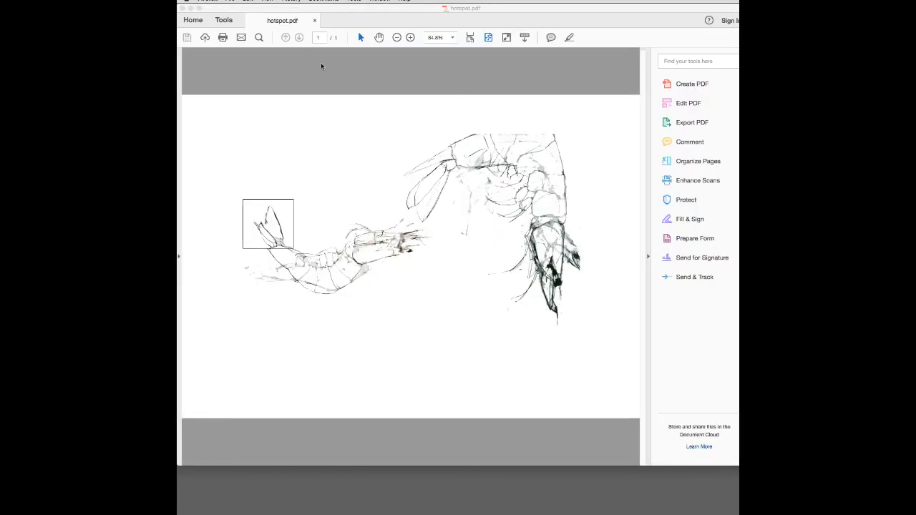
left_click(344, 154)
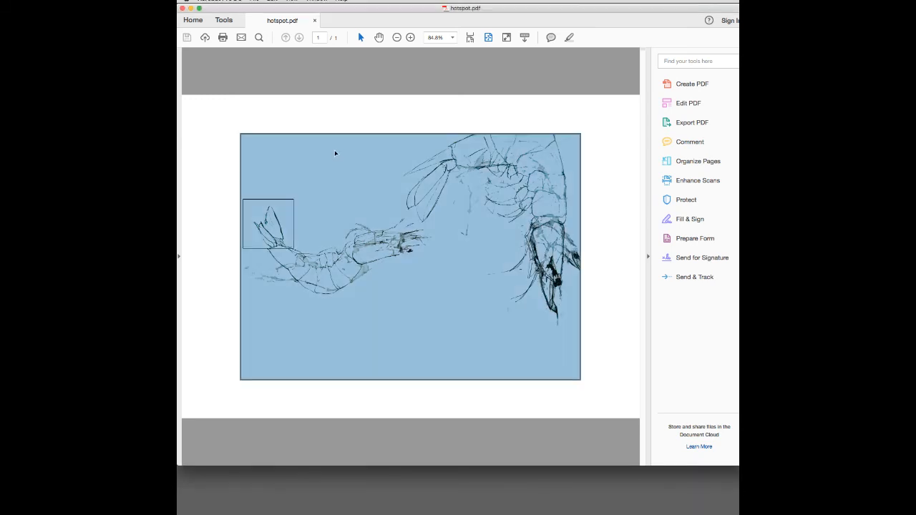
left_click(217, 139)
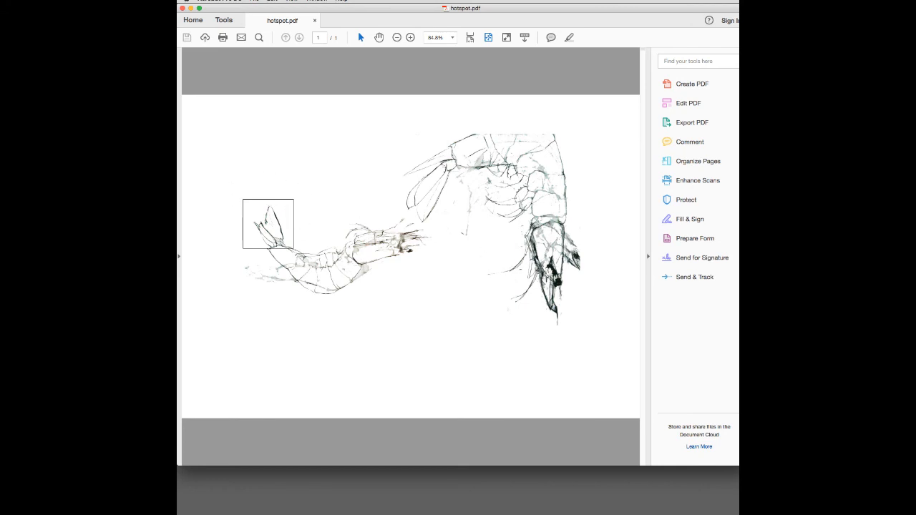
- Select a small rectangular area around the right prawn's dark eye and start creating a link from it
left_click_drag(548, 275, 568, 291)
key("Delete")
left_click(559, 284)
right_click(560, 284)
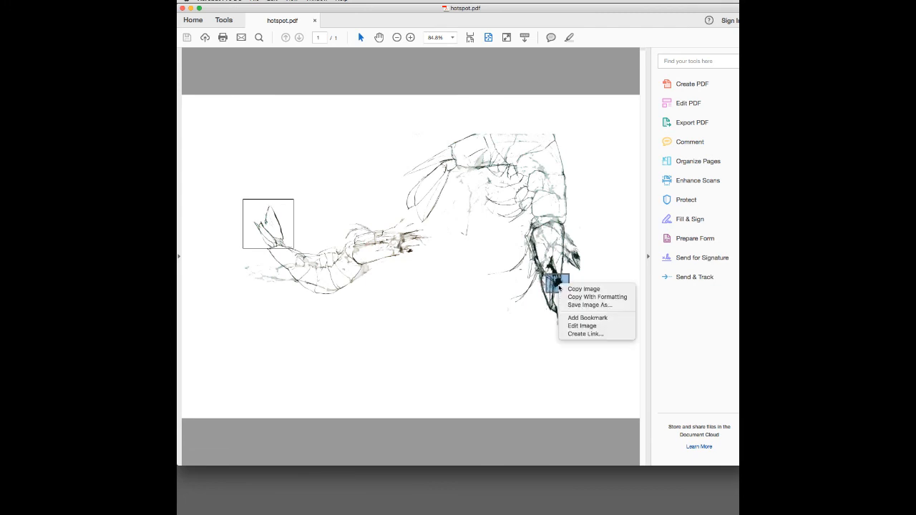
left_click(577, 335)
- Set the eye link to an Invisible Rectangle that opens a web page, and proceed to its URL entry
left_click_drag(643, 215, 351, 119)
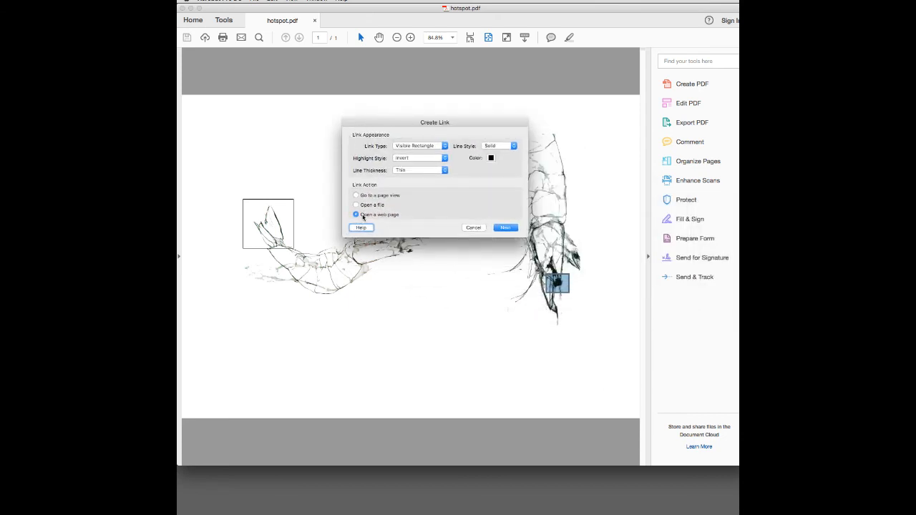
left_click(442, 147)
left_click(434, 153)
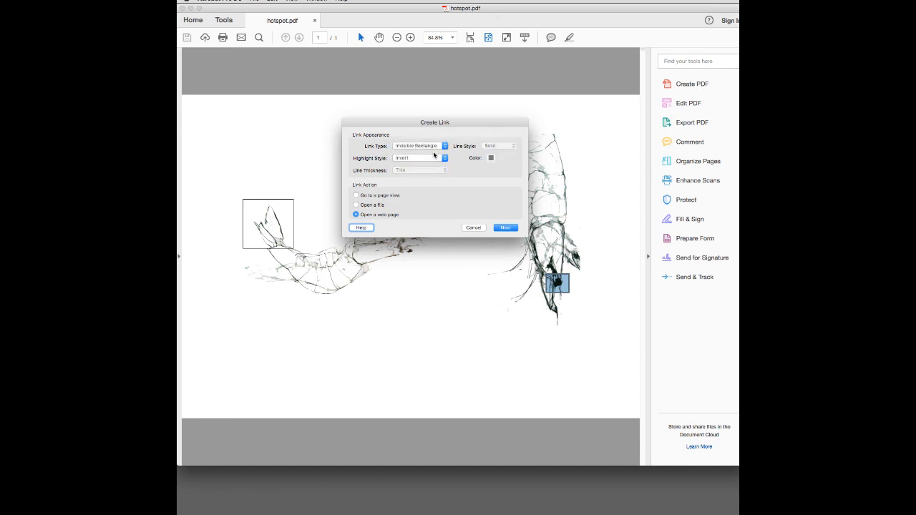
left_click(505, 228)
left_click_drag(620, 251, 404, 96)
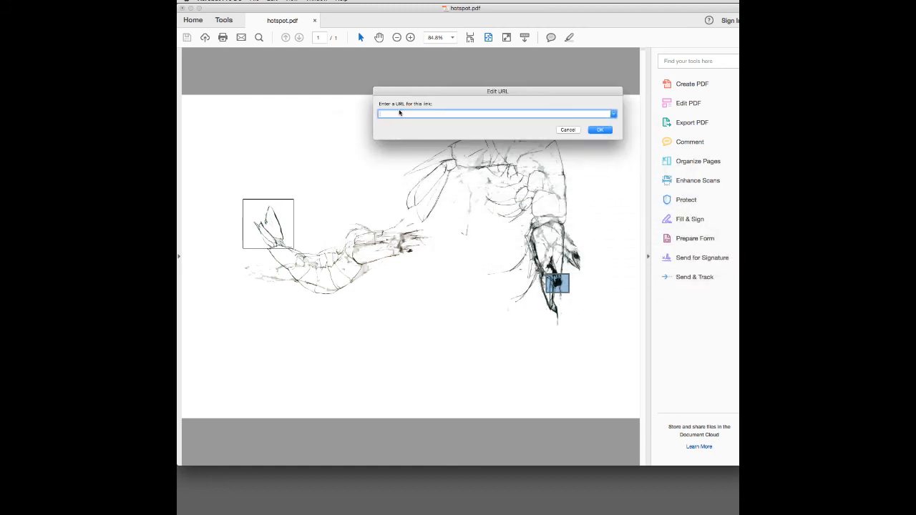
type("www.acu.edu.au")
left_click(592, 133)
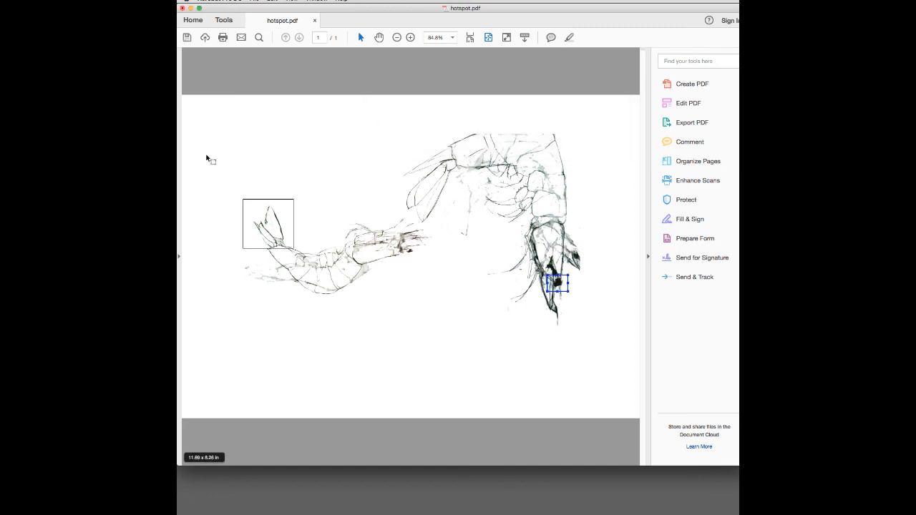
- Save hotspot.pdf with the added eye link and close the document
left_click(253, 2)
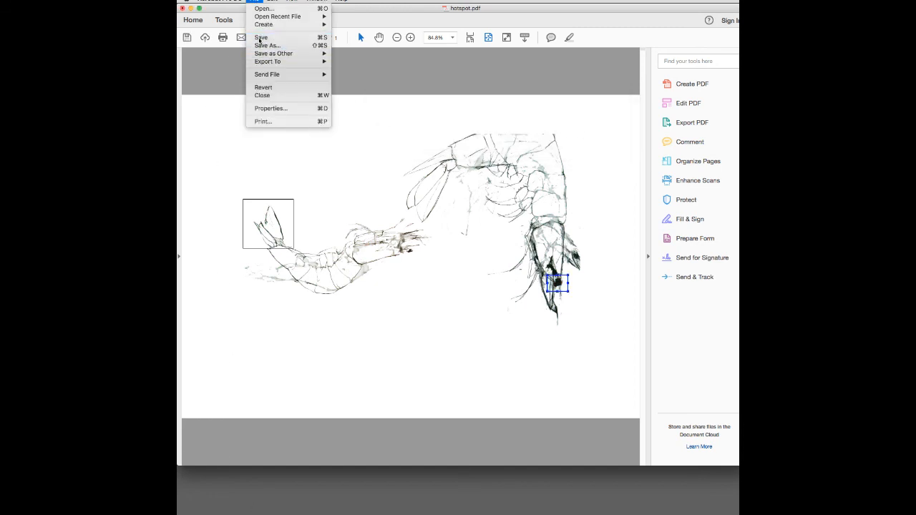
left_click(259, 37)
left_click(314, 20)
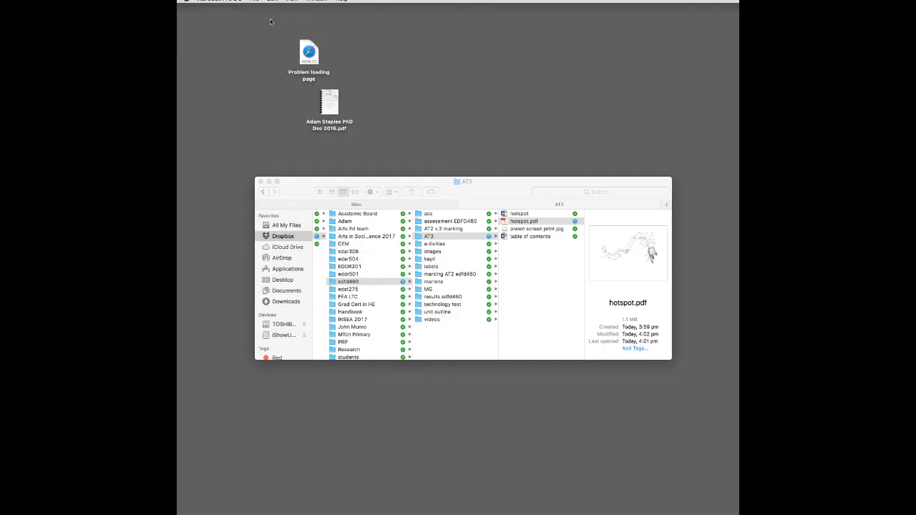
- Reopen hotspot.pdf from the AT3 folder and test the invisible link on the right prawn's eye, closing the web page it opens
double_click(535, 222)
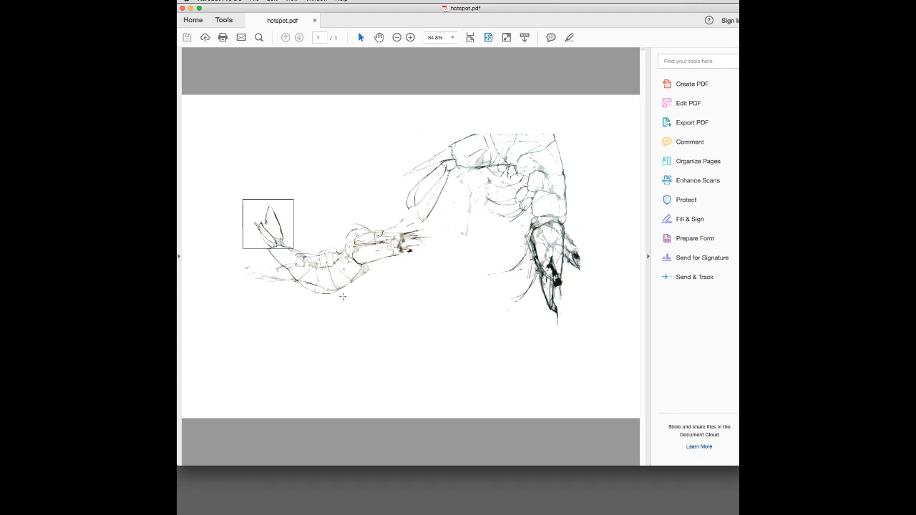
left_click(556, 279)
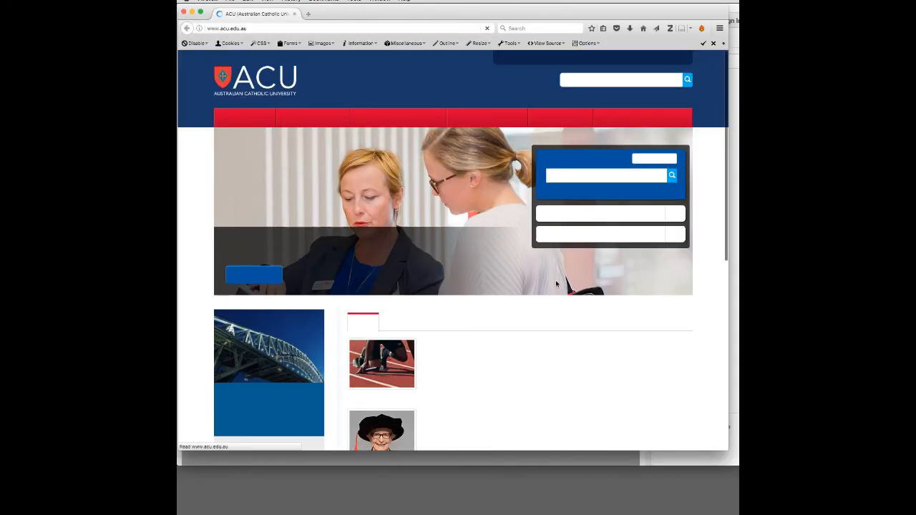
left_click(294, 13)
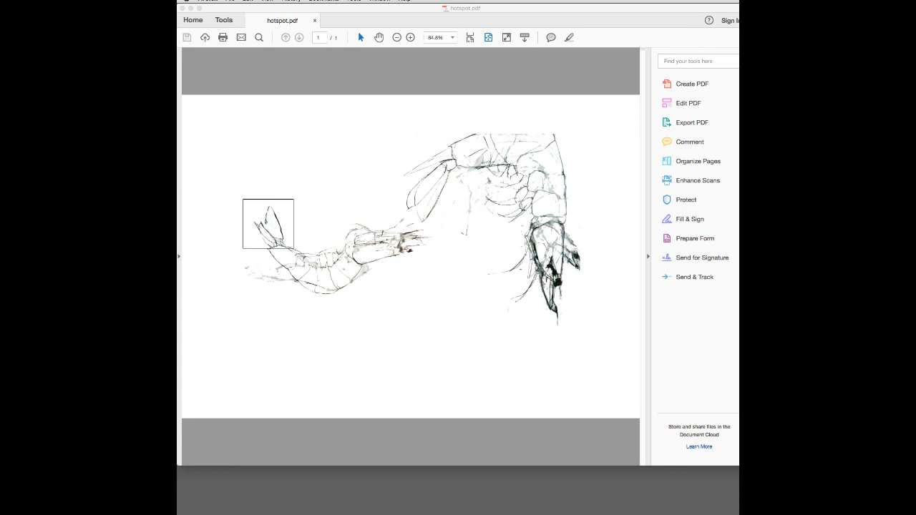
left_click(504, 315)
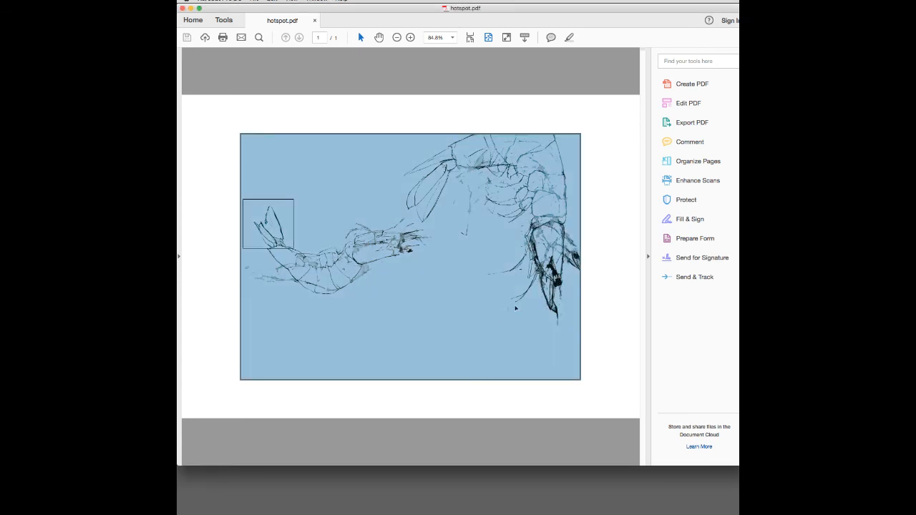